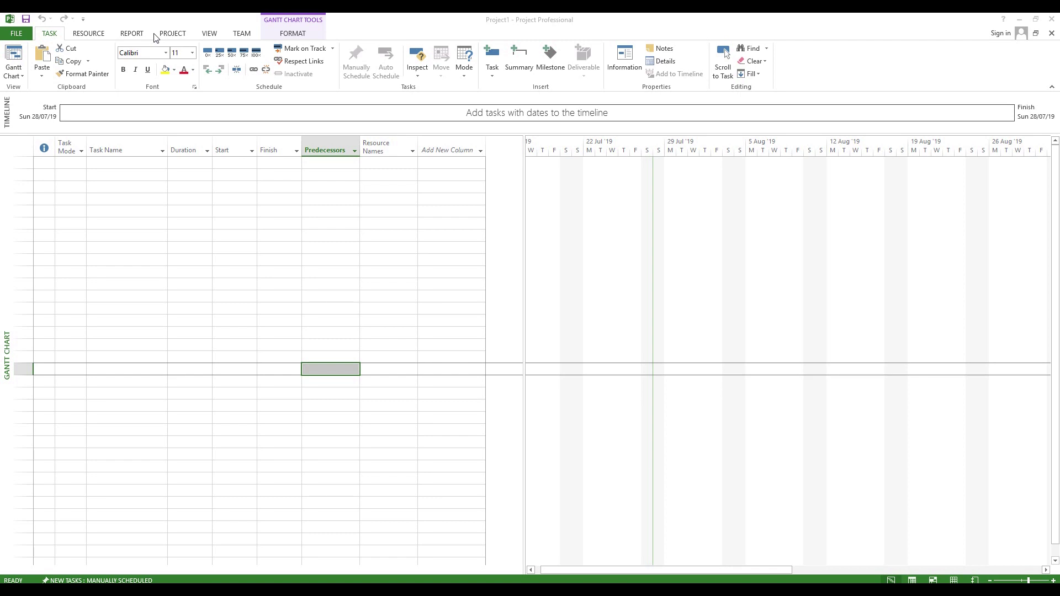
- Review the Share, Export and Account pages of the project file's backstage area
{"action": "left_click", "coordinate": [8, 37]}
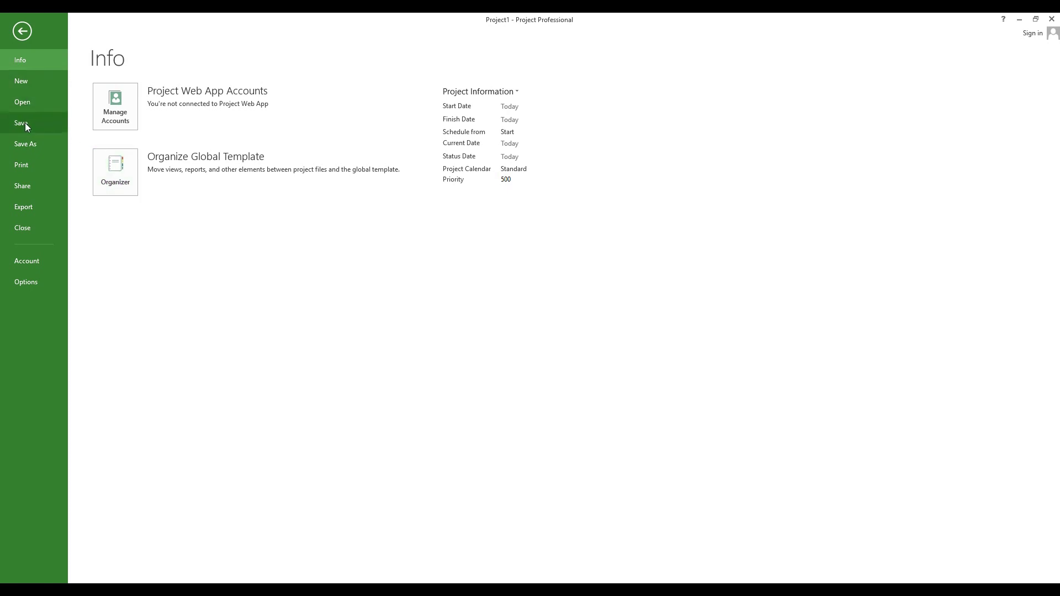
{"action": "left_click", "coordinate": [25, 185]}
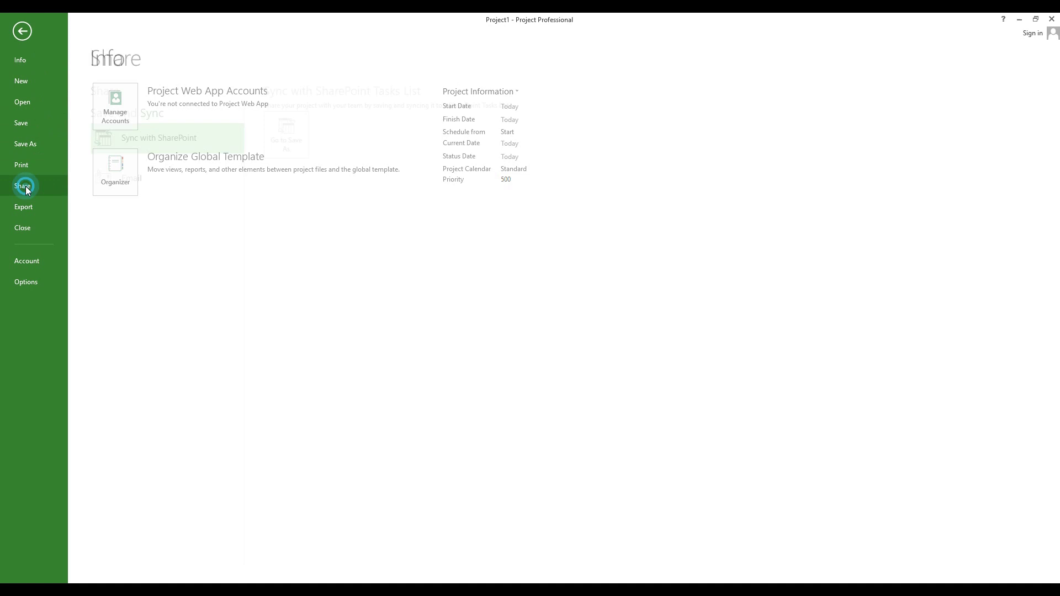
{"action": "left_click", "coordinate": [25, 208]}
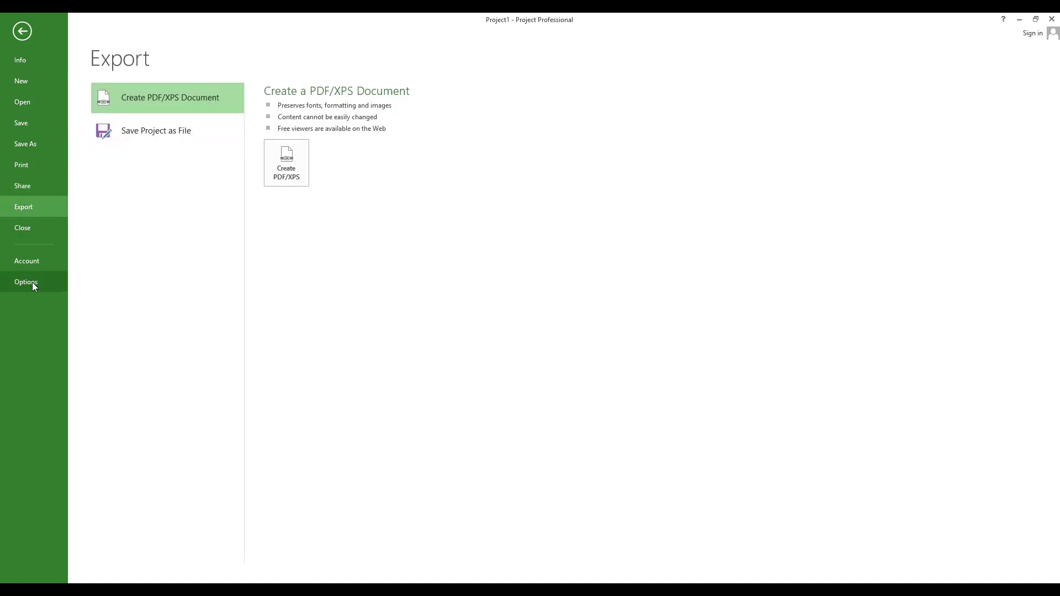
{"action": "left_click", "coordinate": [35, 266]}
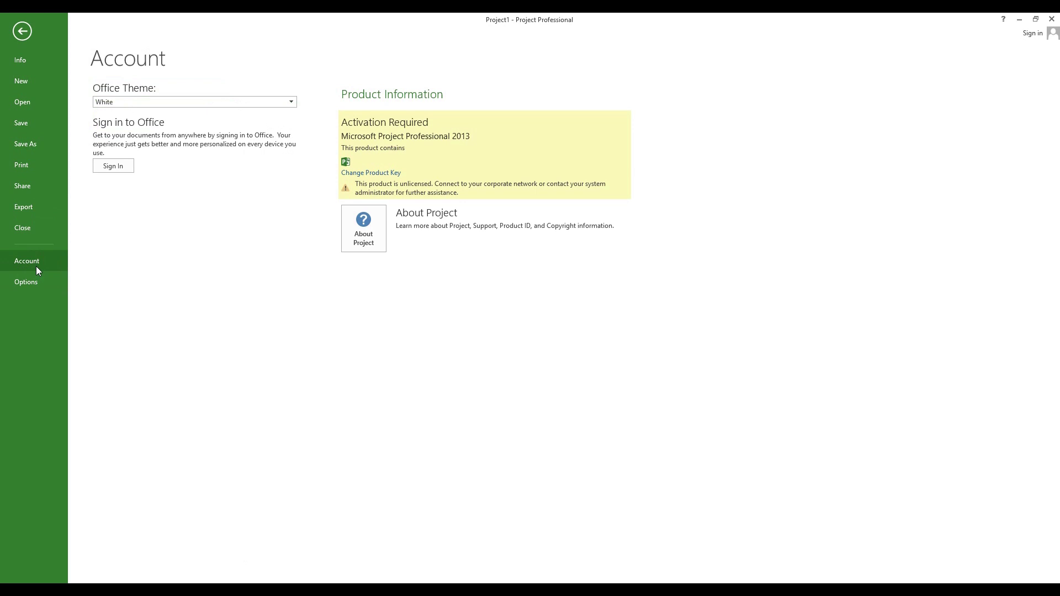
- Review the Project Options categories from General through Trust Center and close the options without changing anything
{"action": "left_click", "coordinate": [33, 283]}
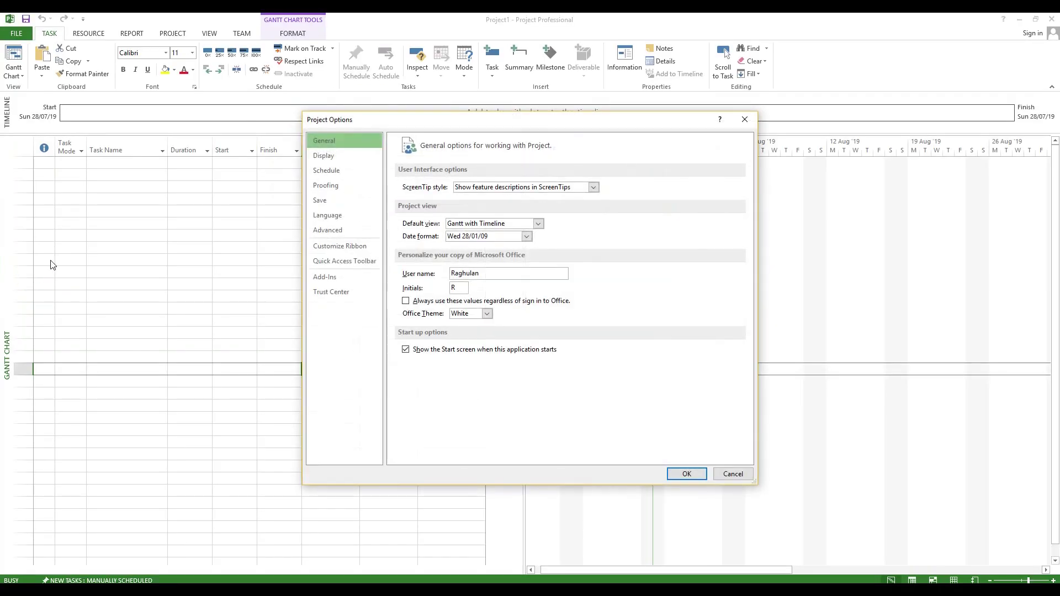
{"action": "left_click", "coordinate": [334, 158]}
{"action": "left_click", "coordinate": [333, 176]}
{"action": "left_click", "coordinate": [333, 186]}
{"action": "left_click", "coordinate": [332, 216]}
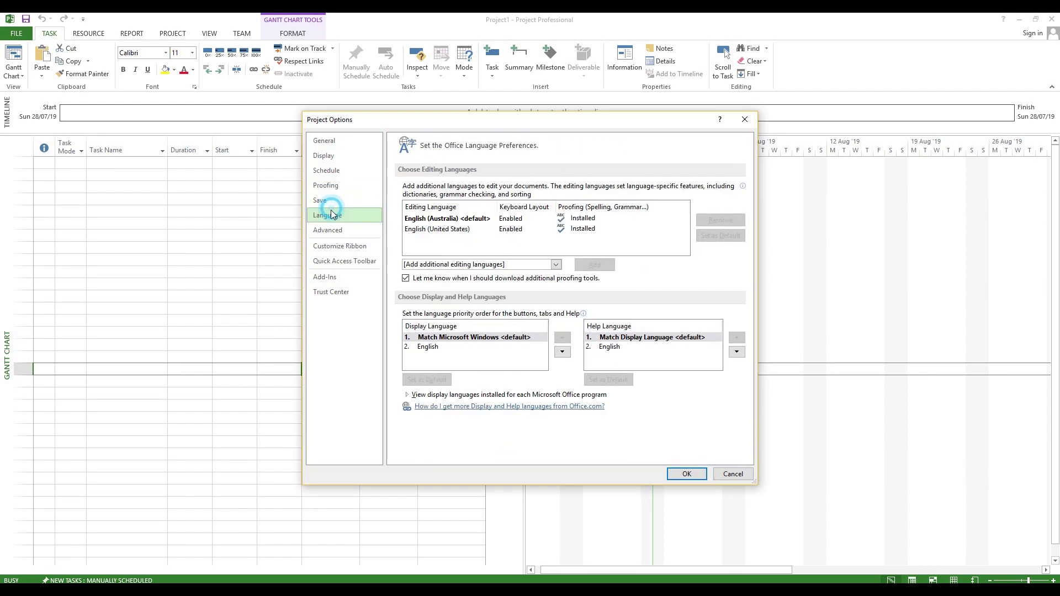
{"action": "left_click", "coordinate": [332, 230]}
{"action": "left_click", "coordinate": [337, 246]}
{"action": "left_click", "coordinate": [334, 261]}
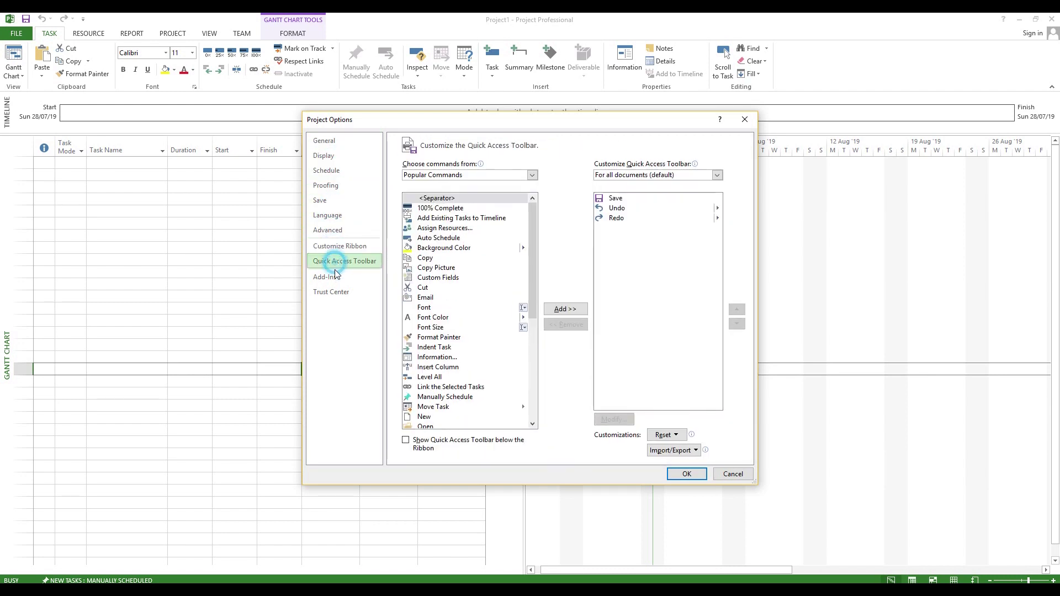
{"action": "left_click", "coordinate": [329, 276]}
{"action": "left_click", "coordinate": [335, 291]}
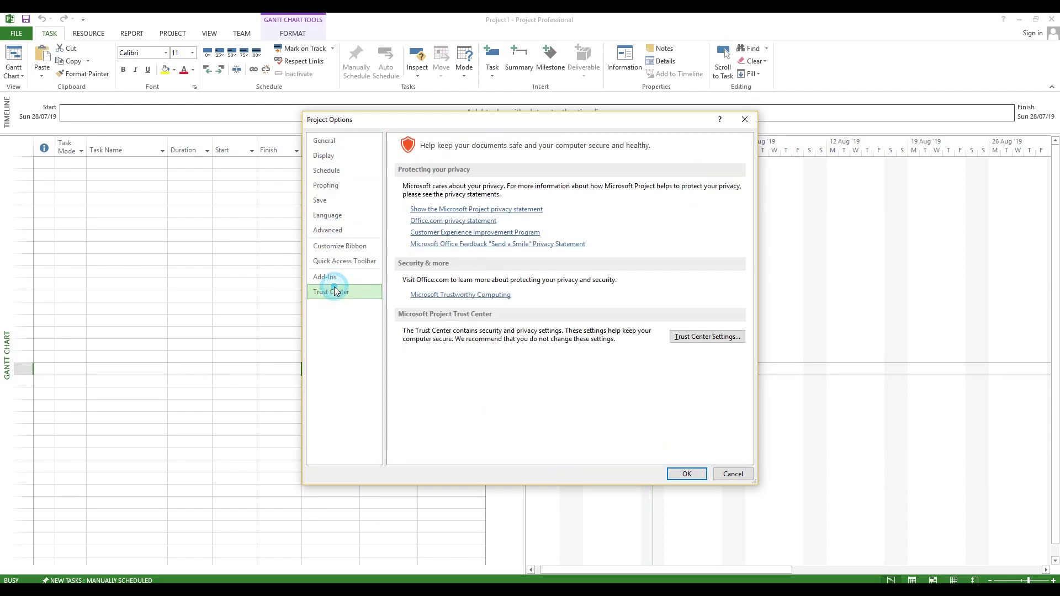
{"action": "left_click", "coordinate": [745, 121]}
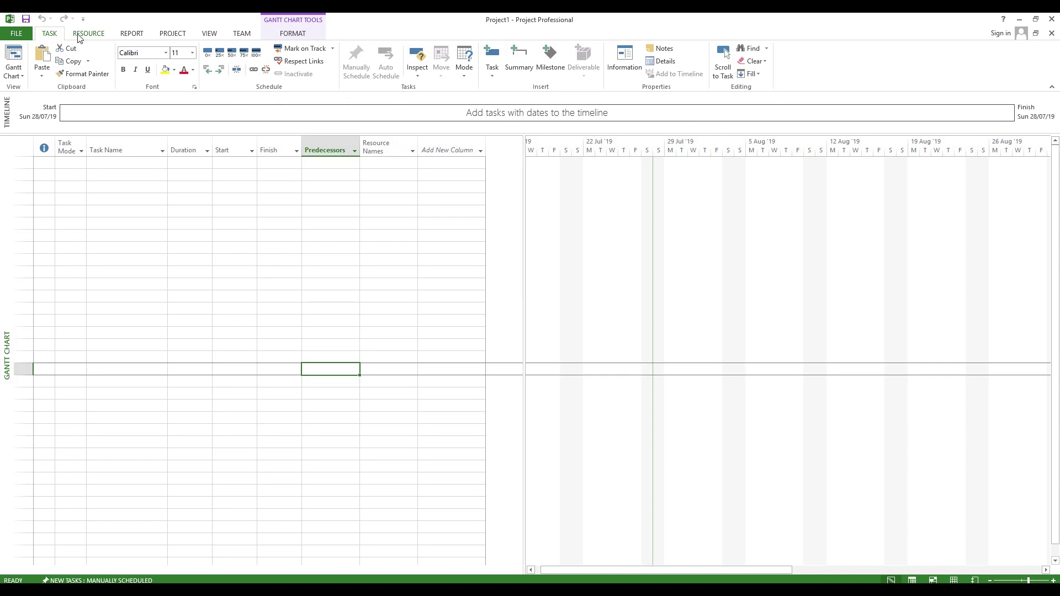
{"action": "left_click", "coordinate": [157, 33]}
{"action": "left_click", "coordinate": [205, 33]}
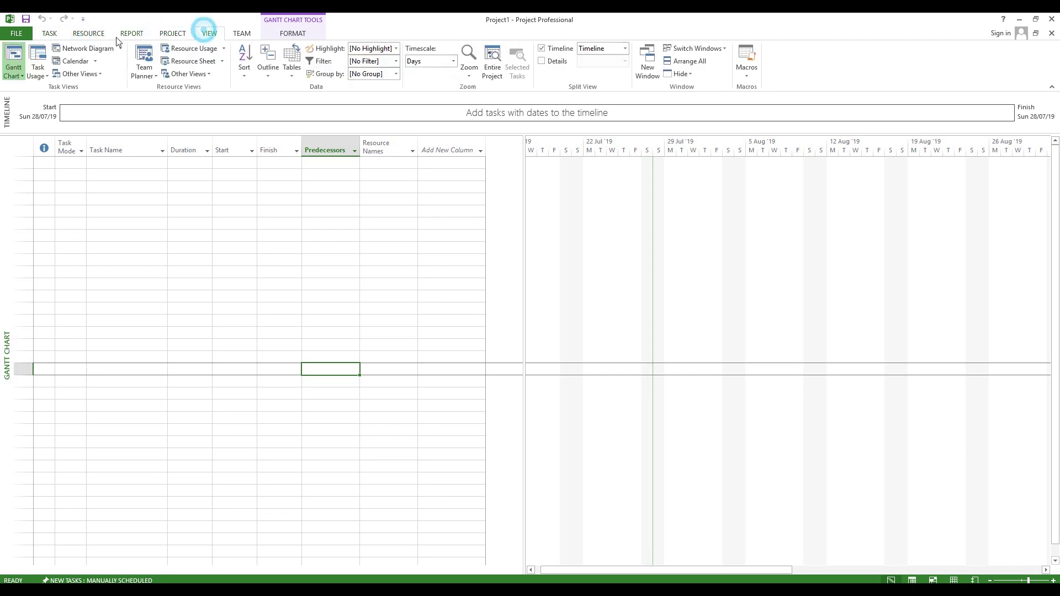
{"action": "left_click", "coordinate": [50, 33]}
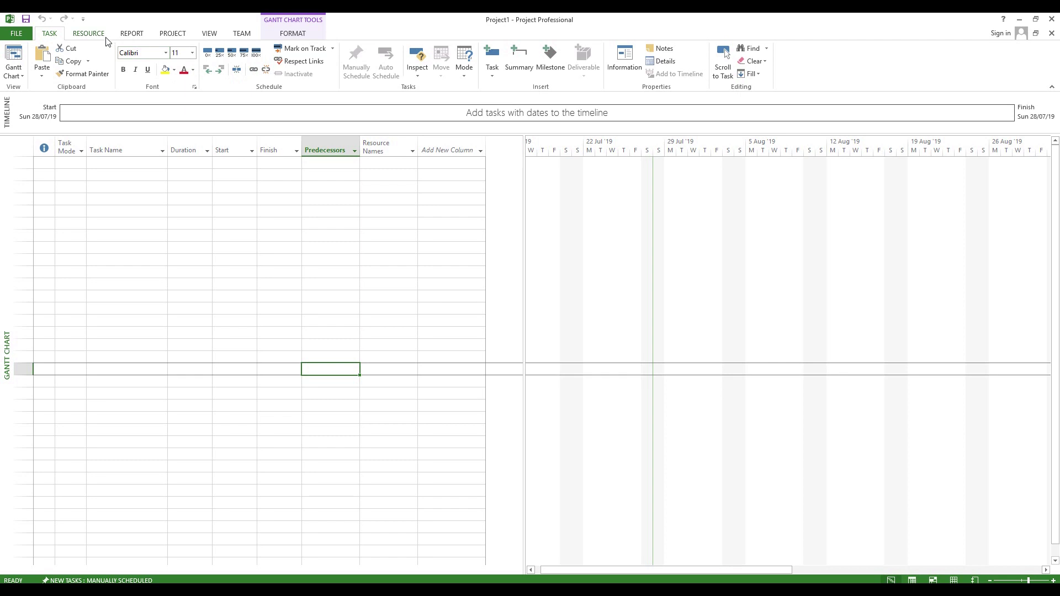
{"action": "left_click", "coordinate": [95, 34]}
{"action": "left_click", "coordinate": [55, 34]}
{"action": "left_click", "coordinate": [132, 34]}
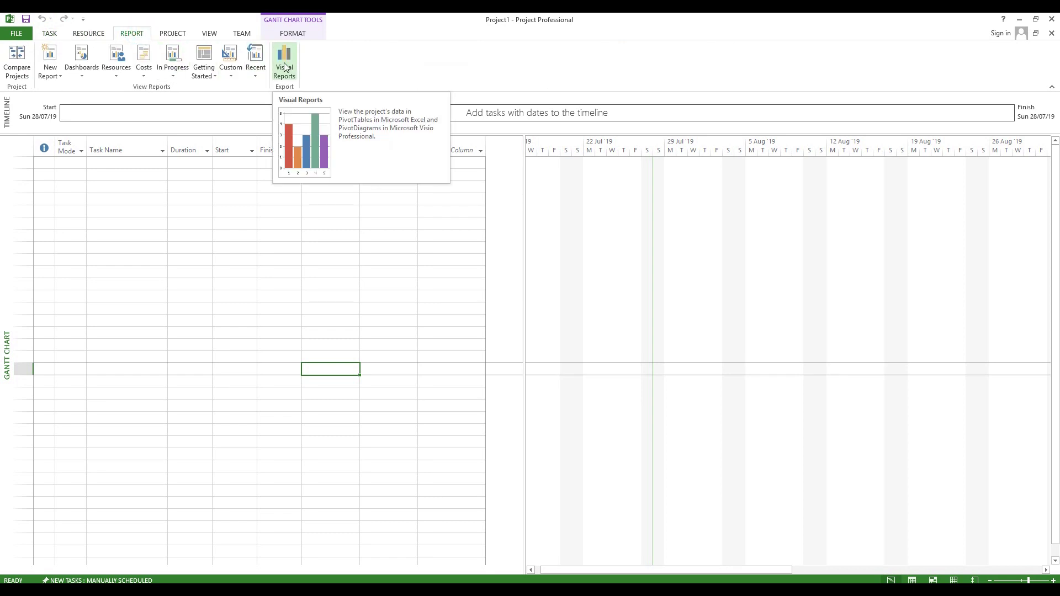
{"action": "left_click", "coordinate": [50, 34]}
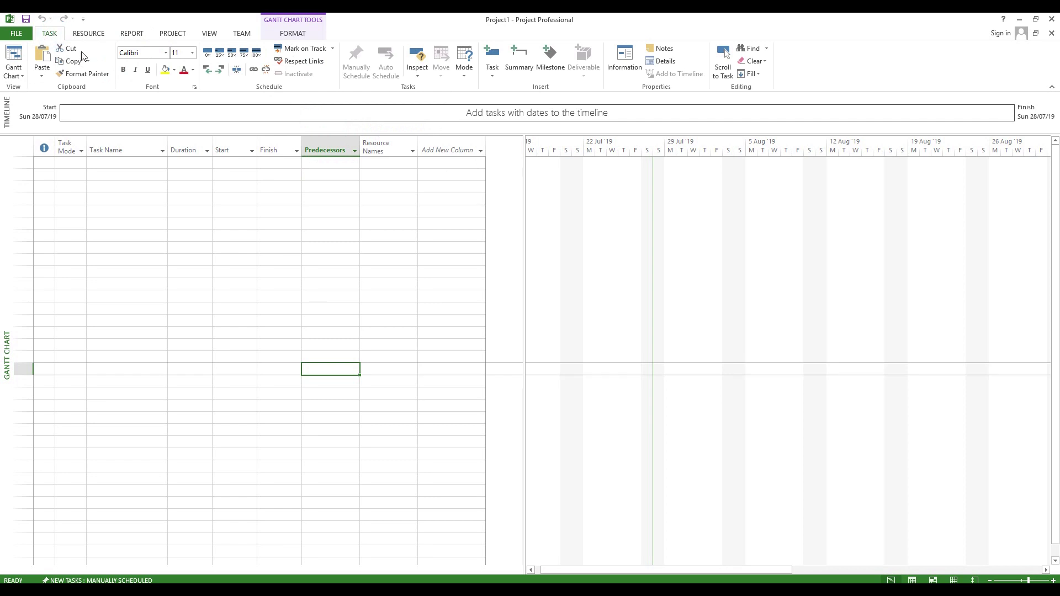
- Add the Visual Reports command to the Quick Access Toolbar
{"action": "left_click", "coordinate": [131, 33]}
{"action": "right_click", "coordinate": [285, 66]}
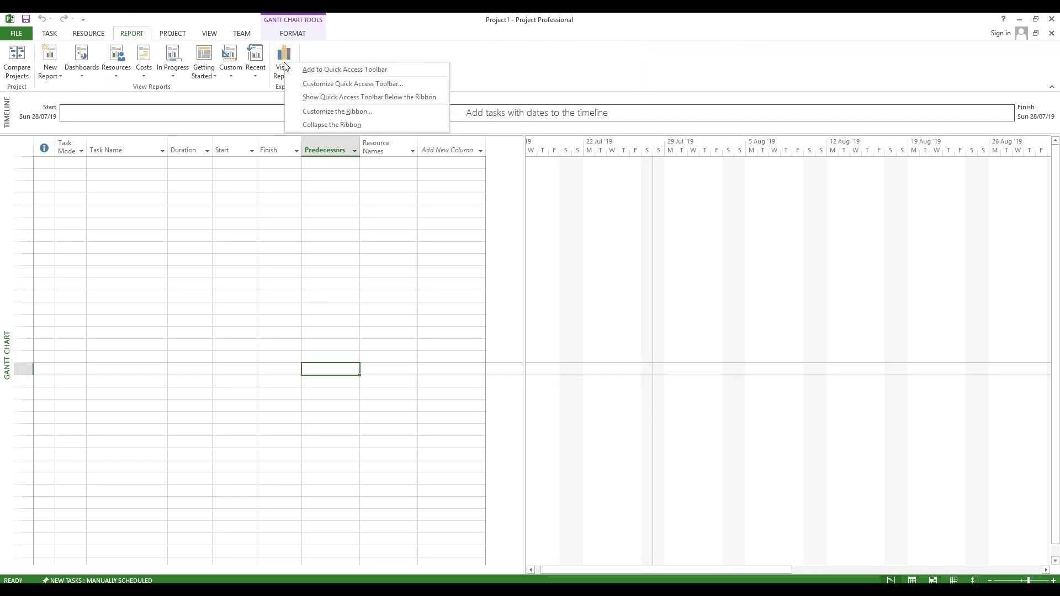
{"action": "left_click", "coordinate": [327, 70]}
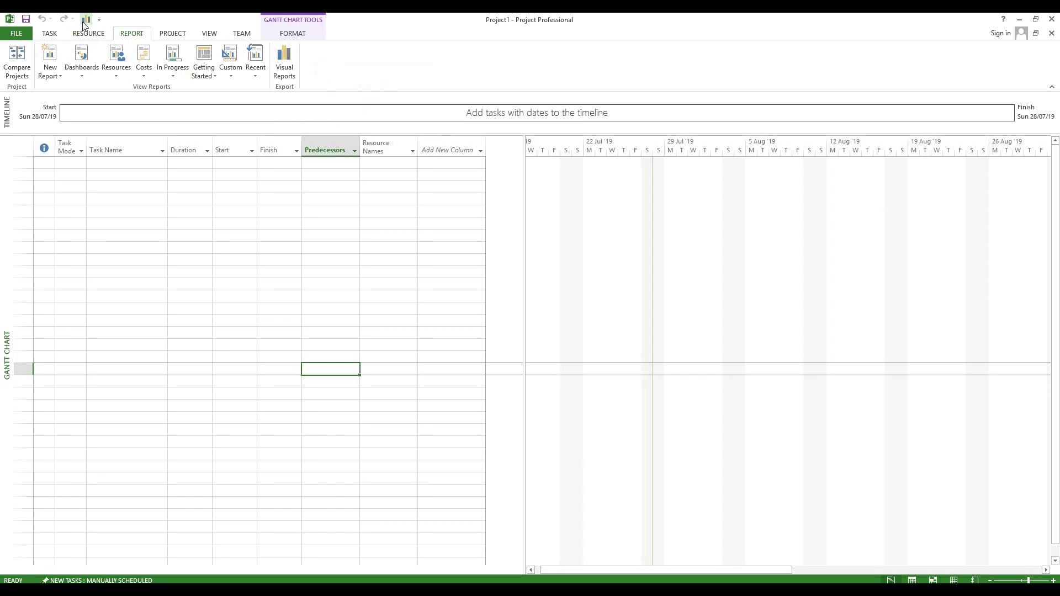
- Review the available Task, Resource, Report, Project, View, Team and Gantt Chart Format commands, including the custom report choices
{"action": "left_click", "coordinate": [54, 35]}
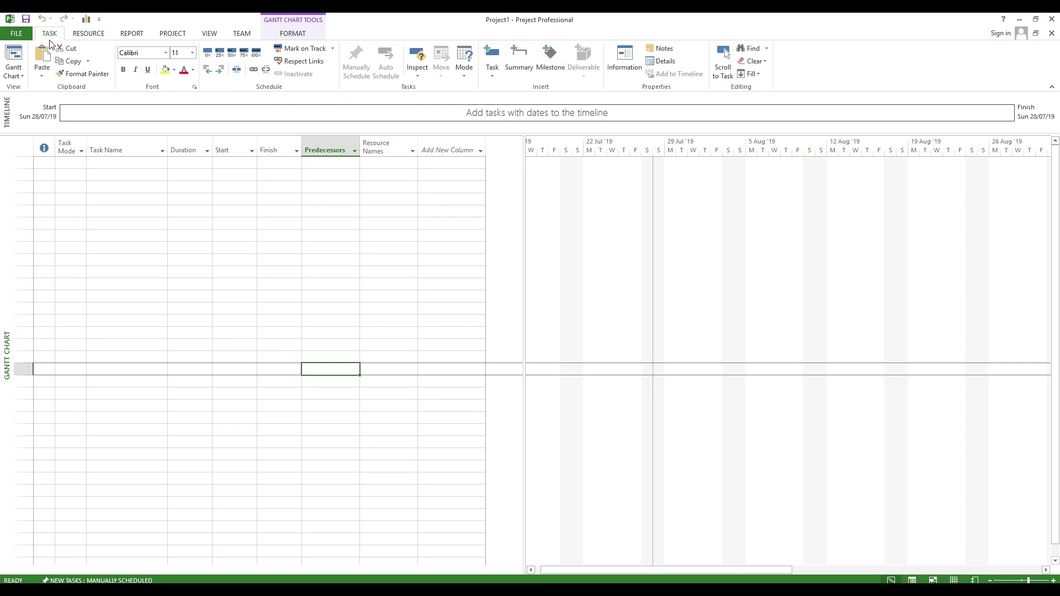
{"action": "left_click", "coordinate": [90, 38]}
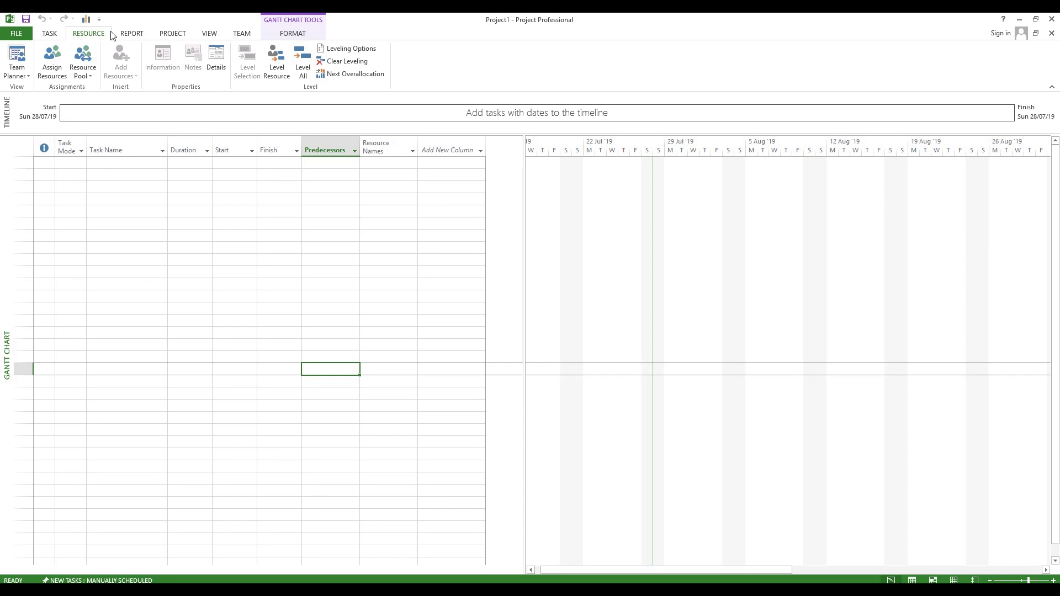
{"action": "left_click", "coordinate": [127, 34]}
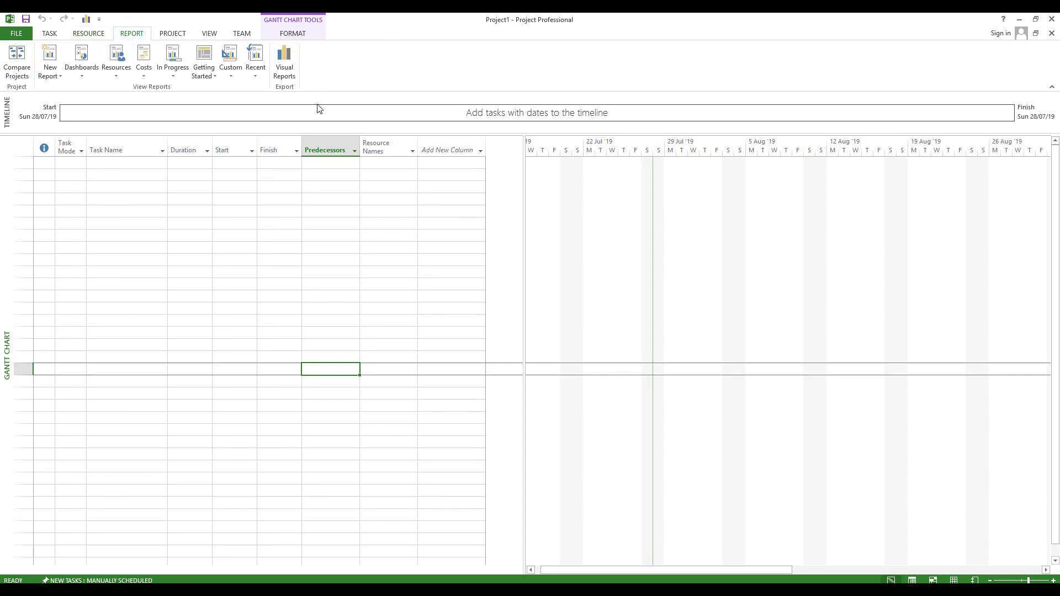
{"action": "left_click", "coordinate": [230, 65]}
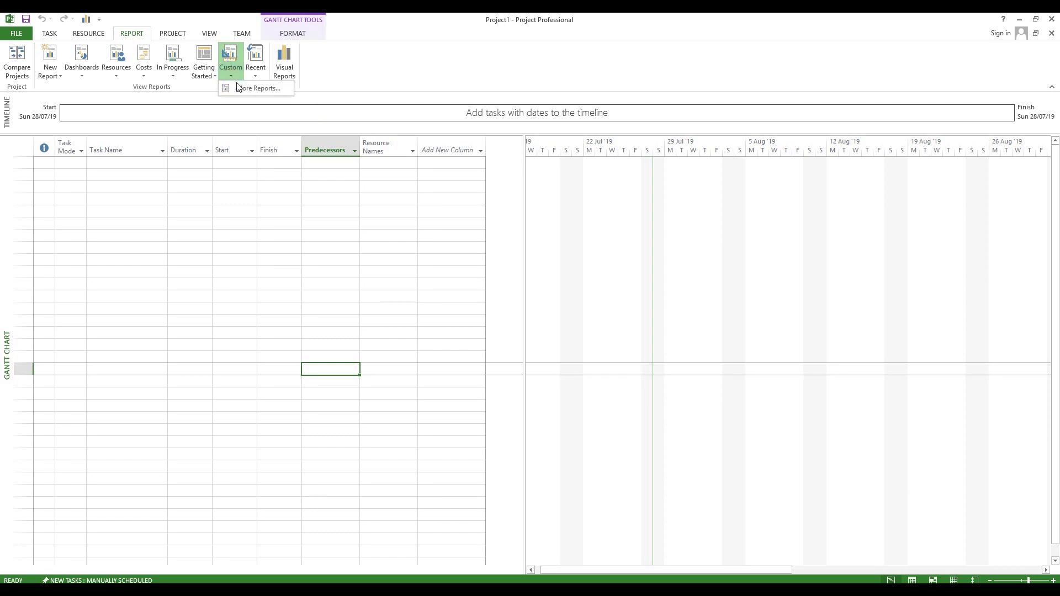
{"action": "left_click", "coordinate": [422, 77]}
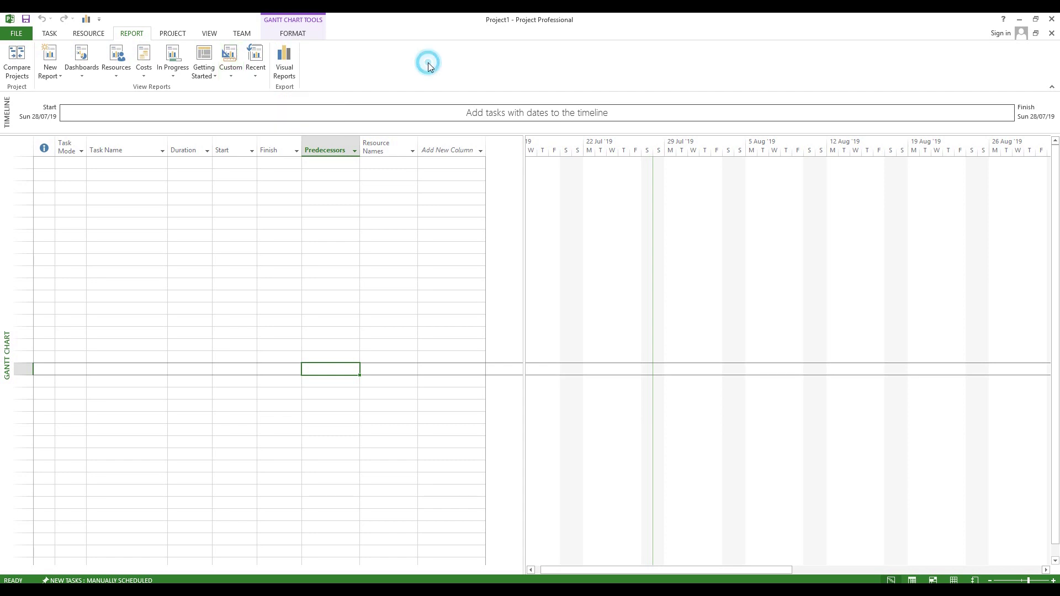
{"action": "left_click", "coordinate": [176, 35]}
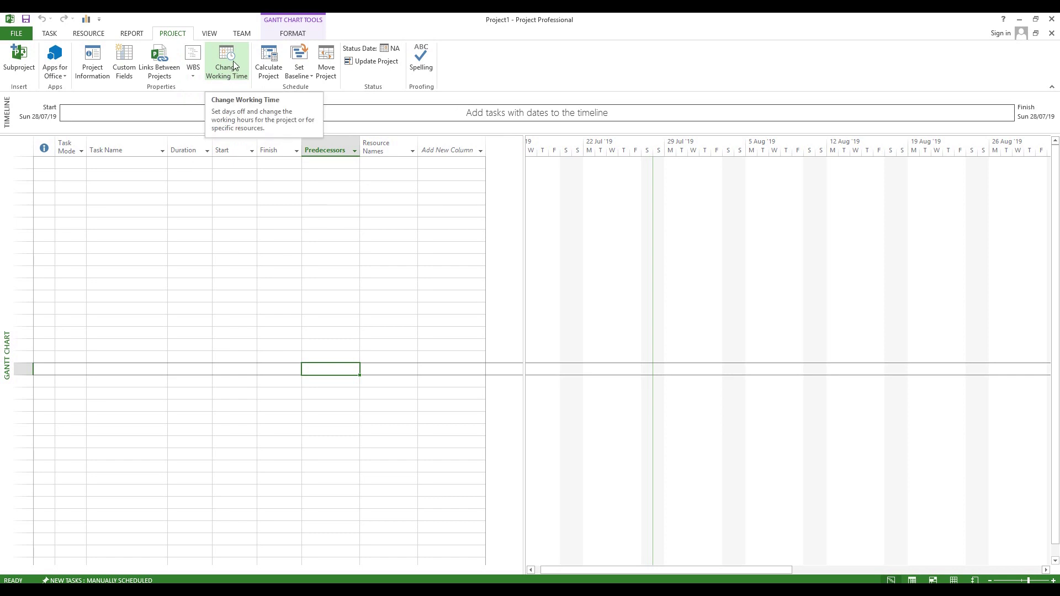
{"action": "left_click", "coordinate": [210, 33]}
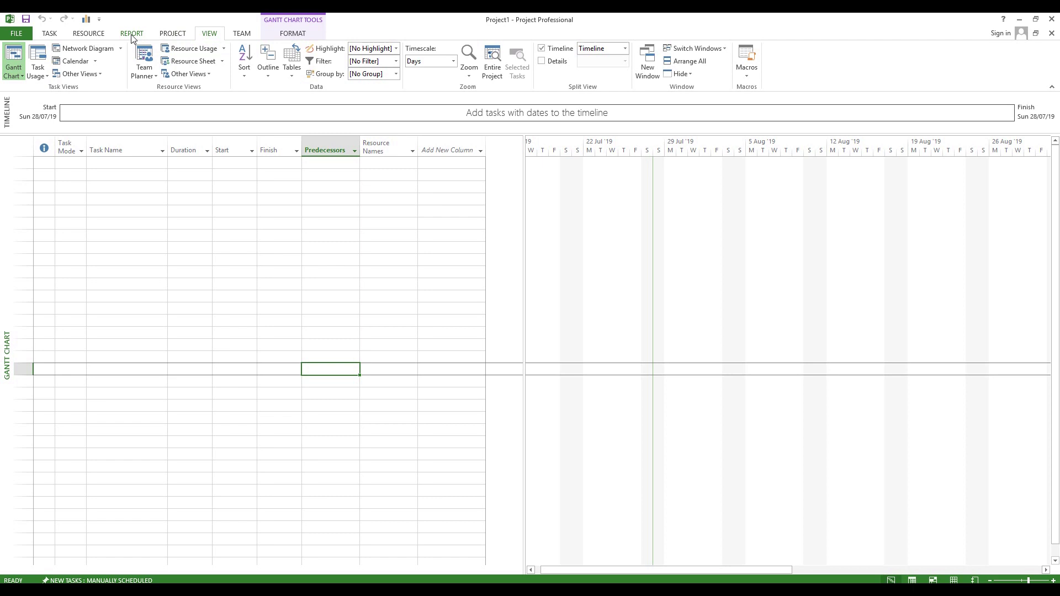
{"action": "left_click", "coordinate": [240, 35]}
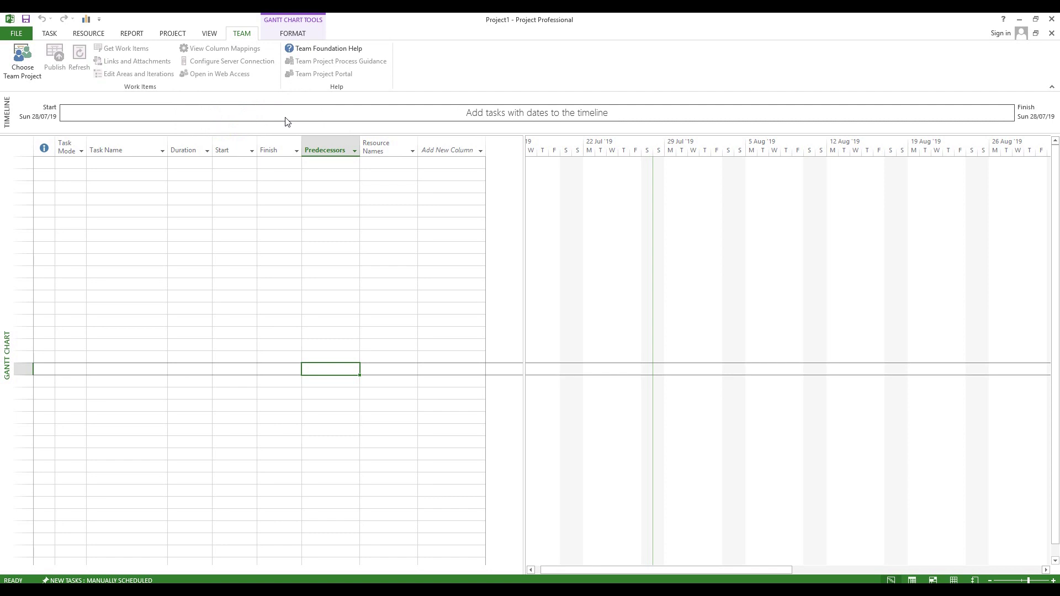
{"action": "left_click", "coordinate": [288, 34]}
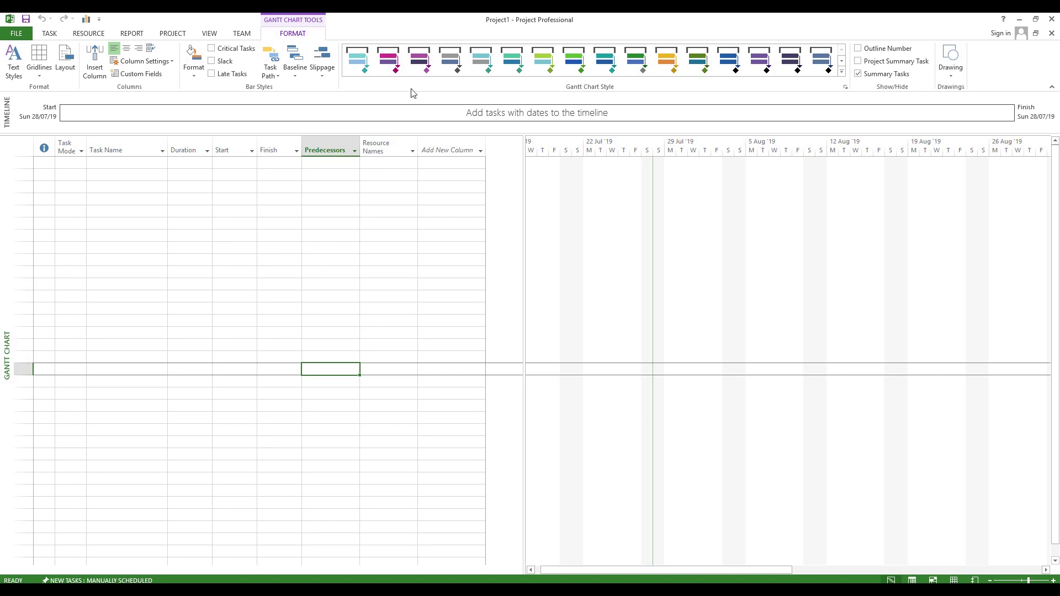
{"action": "left_click", "coordinate": [49, 34]}
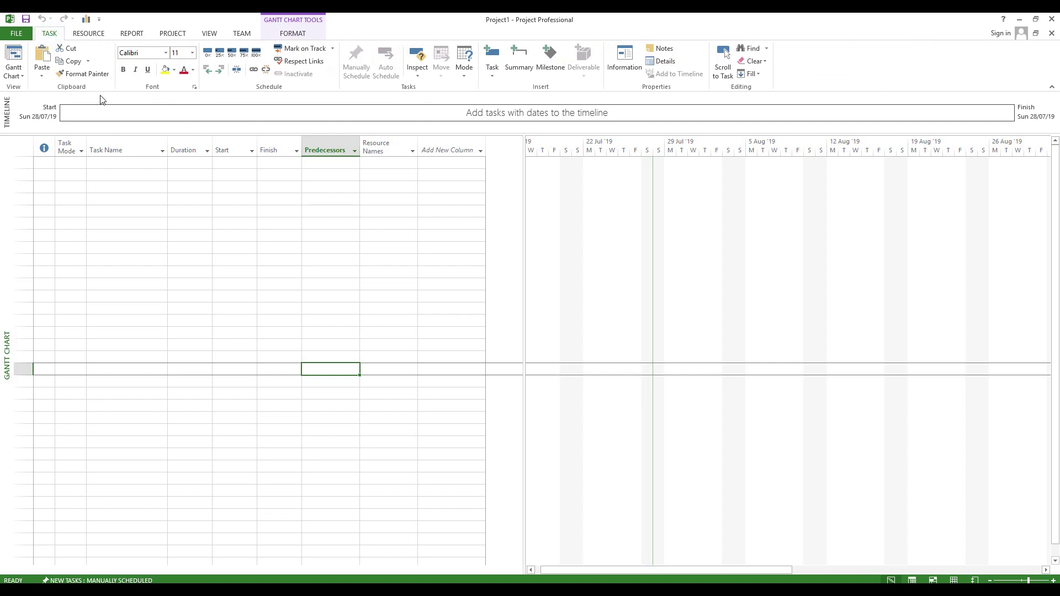
{"action": "right_click", "coordinate": [78, 61]}
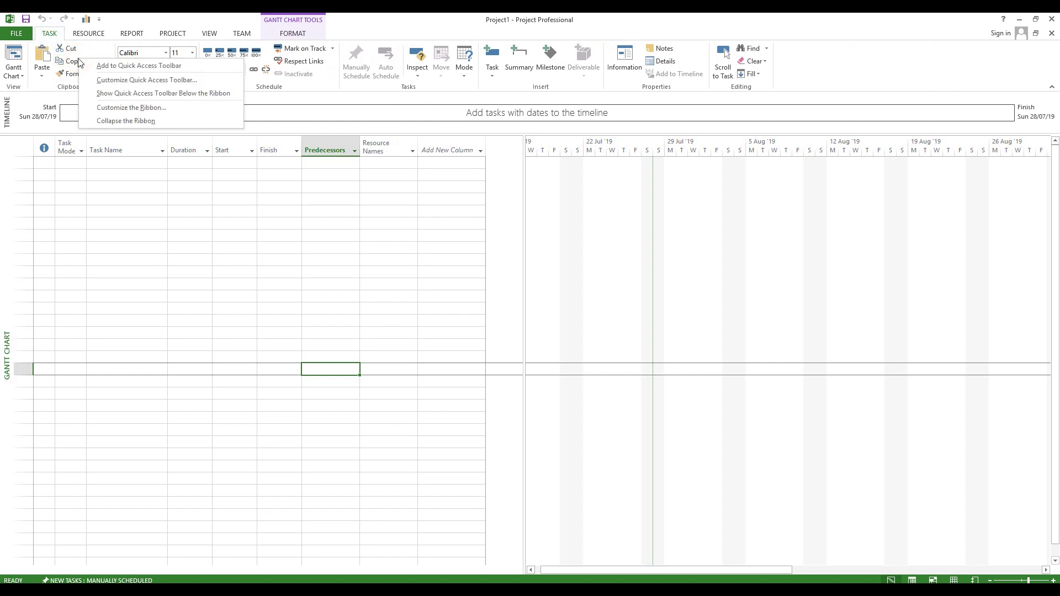
{"action": "left_click", "coordinate": [65, 99]}
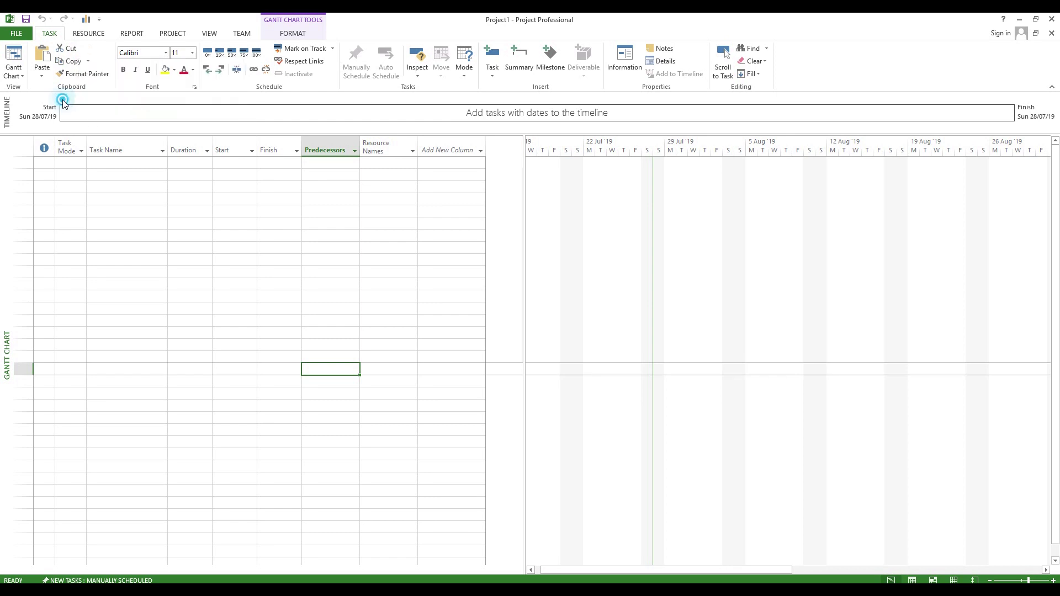
{"action": "left_click", "coordinate": [88, 61]}
{"action": "key", "text": "Escape"}
- Look at the project in the Task Usage, Team Planner and Resource Sheet views and return to the Gantt Chart
{"action": "left_click", "coordinate": [913, 579]}
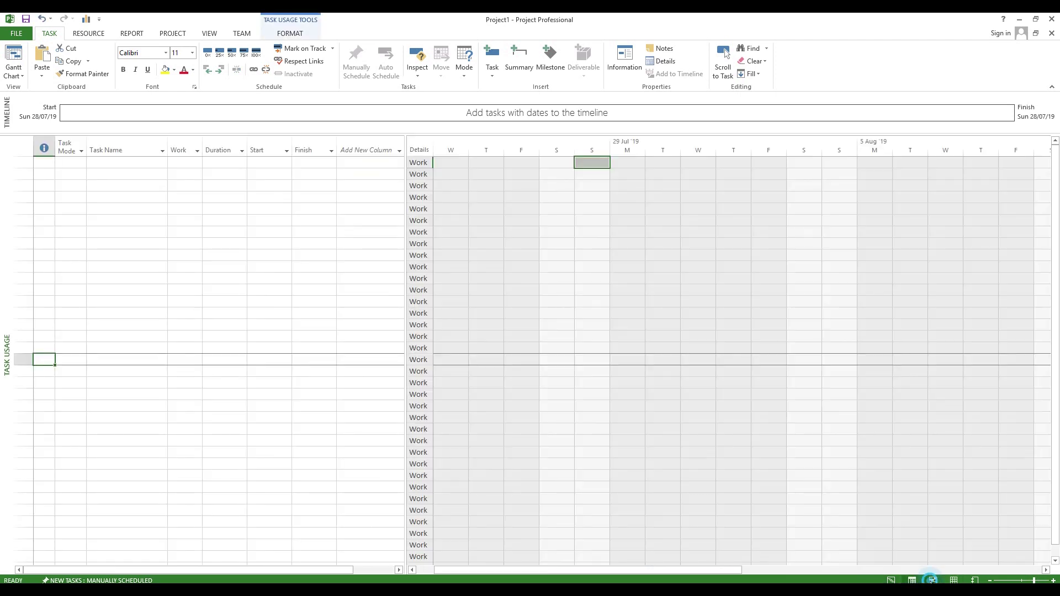
{"action": "left_click", "coordinate": [932, 580]}
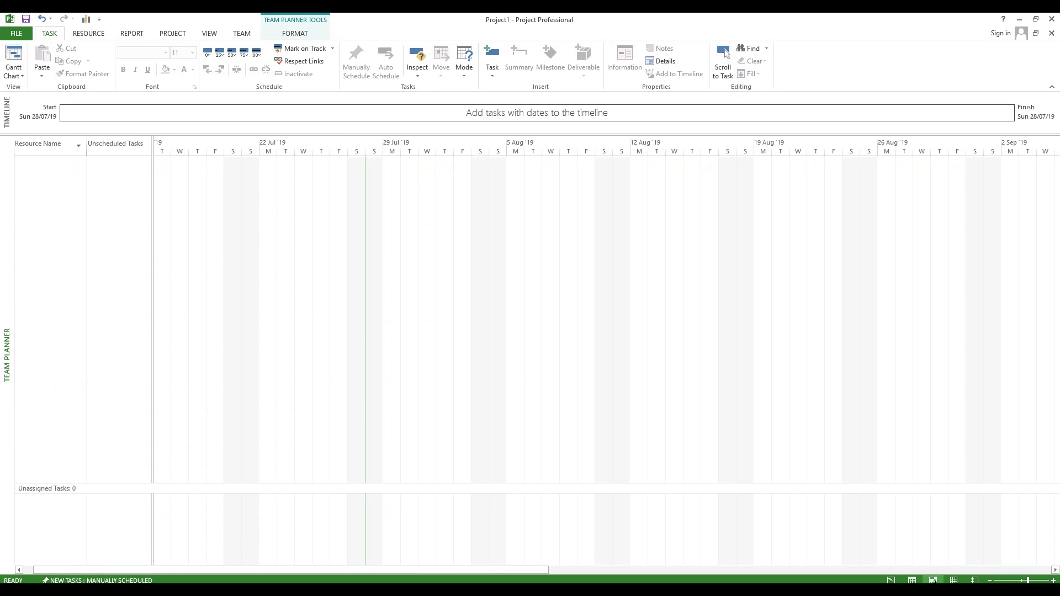
{"action": "left_click", "coordinate": [953, 580]}
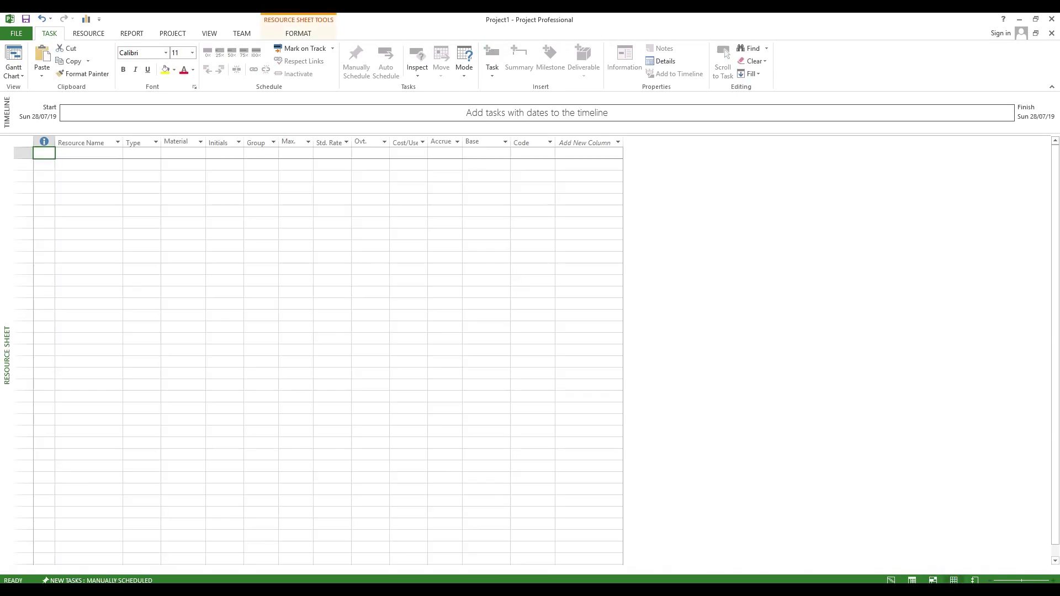
{"action": "left_click", "coordinate": [908, 580]}
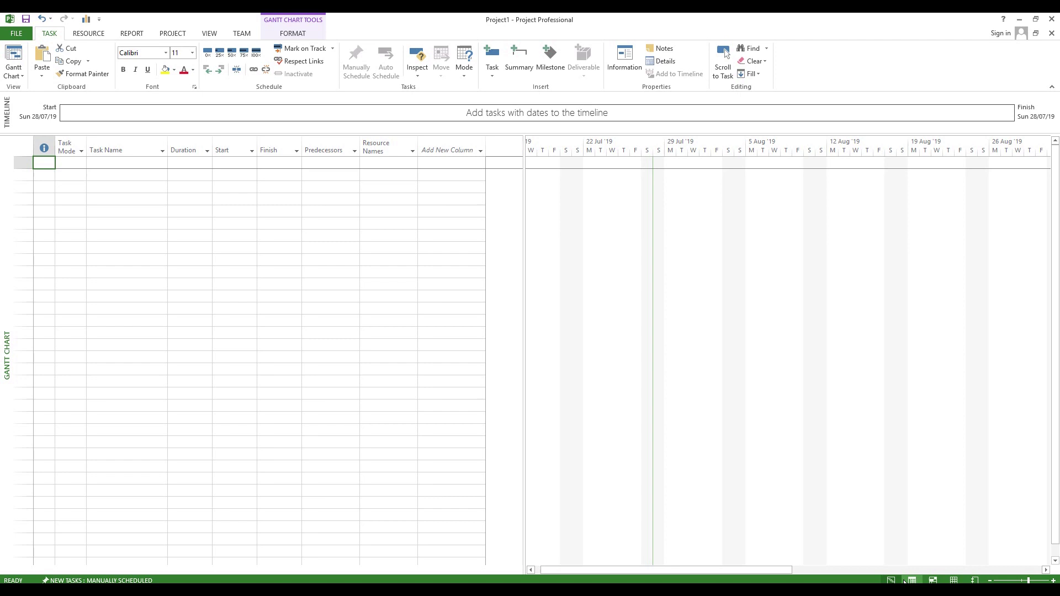
- Zoom the Gantt Chart timescale in to single days divided into six-hour intervals
{"action": "left_click", "coordinate": [724, 55]}
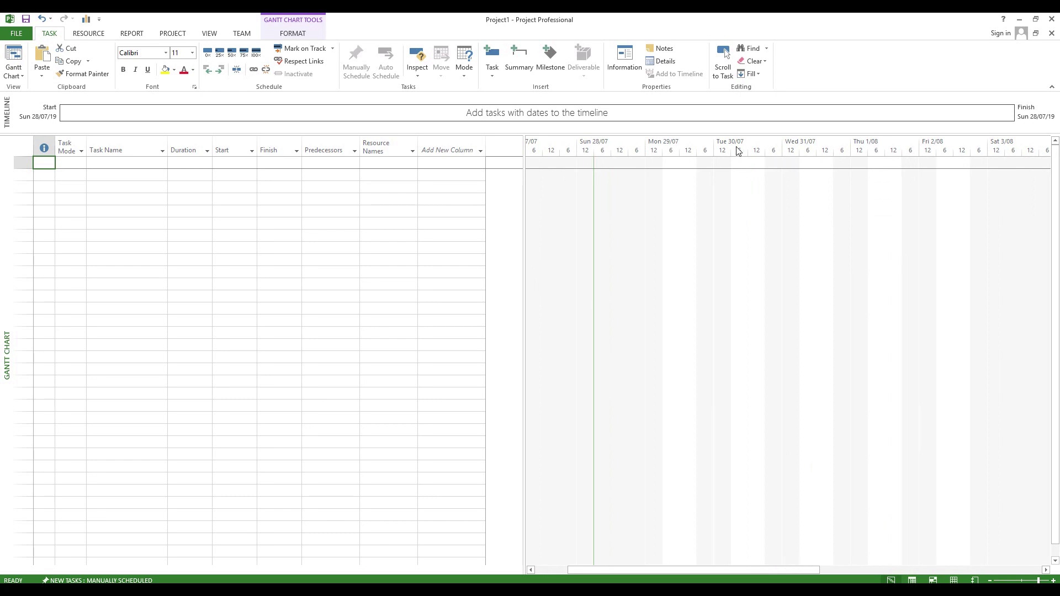
{"action": "right_click", "coordinate": [686, 148]}
{"action": "left_click", "coordinate": [648, 196]}
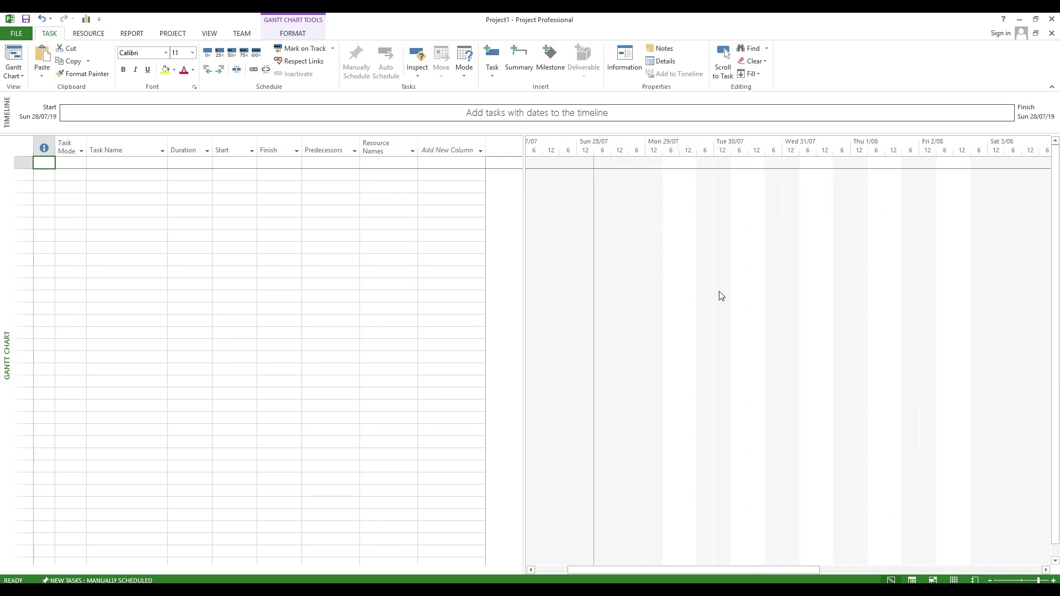